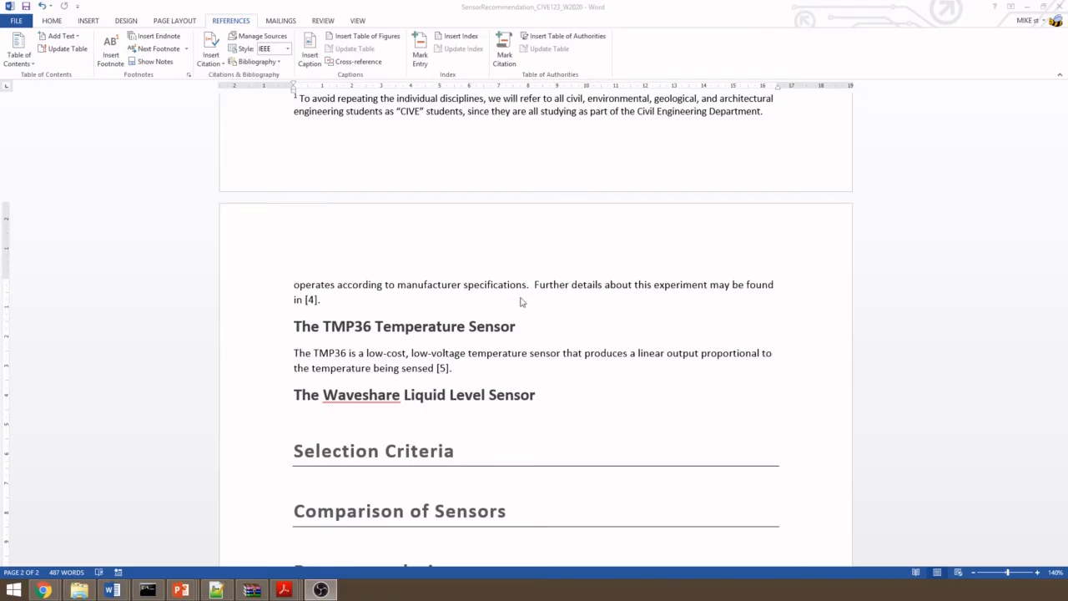
- Insert the built-in References bibliography on the blank line below the Recommendation heading
{"action": "left_click", "coordinate": [468, 379]}
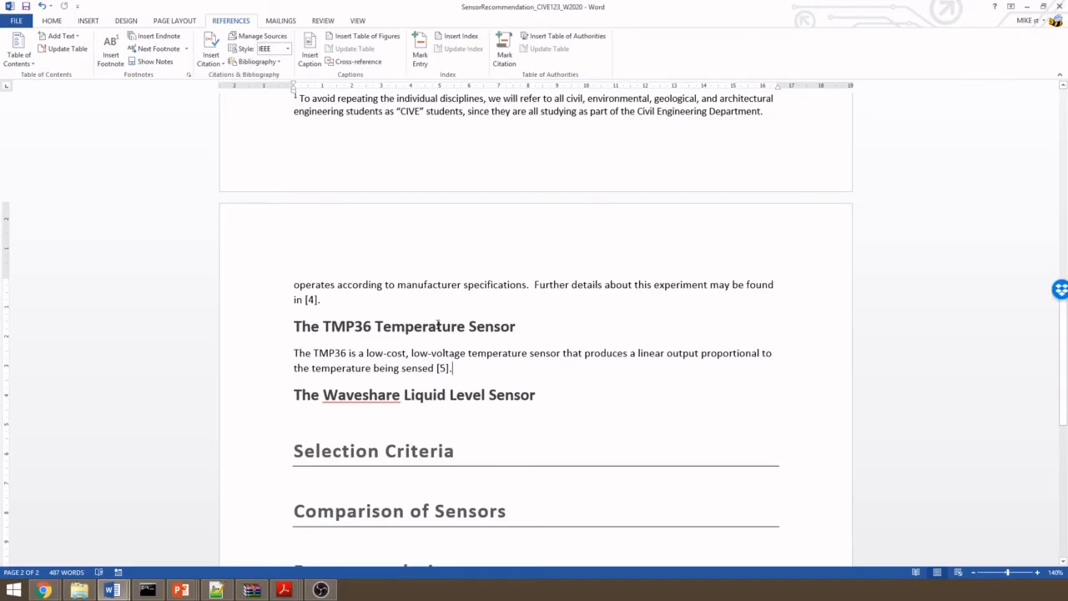
{"action": "scroll", "coordinate": [437, 325], "scroll_direction": "down", "scroll_amount": 2}
{"action": "scroll", "coordinate": [381, 339], "scroll_direction": "down", "scroll_amount": 3}
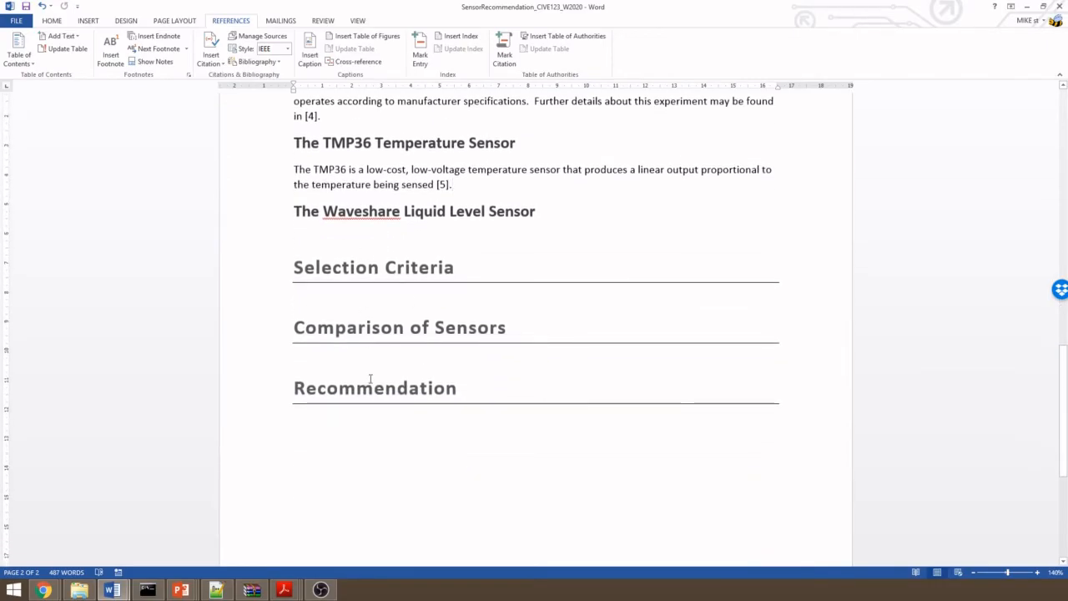
{"action": "scroll", "coordinate": [371, 378], "scroll_direction": "down", "scroll_amount": 8}
{"action": "scroll", "coordinate": [371, 378], "scroll_direction": "up", "scroll_amount": 6}
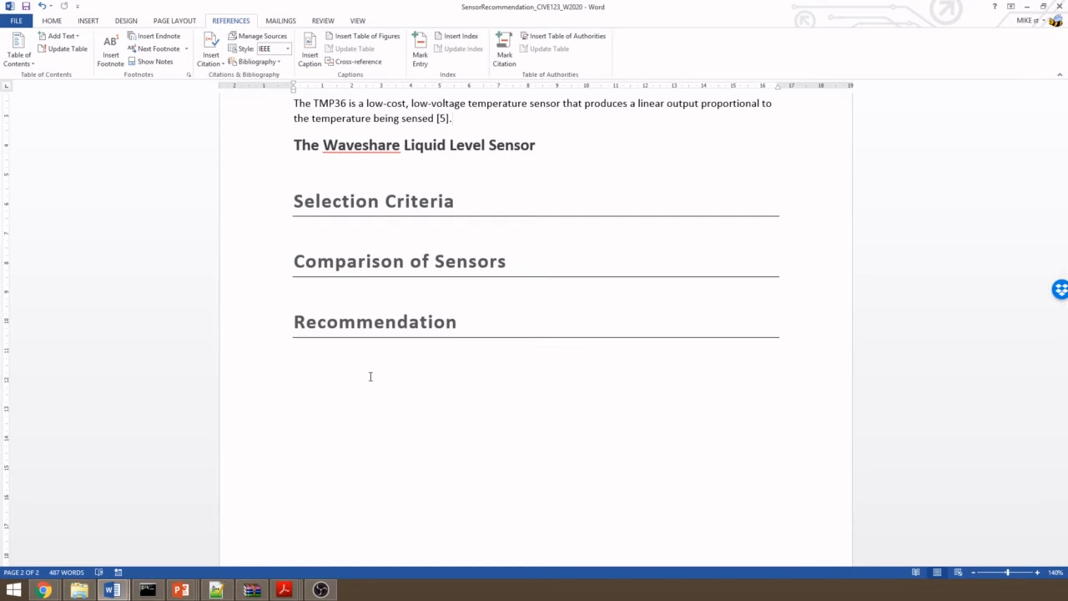
{"action": "left_click", "coordinate": [357, 380]}
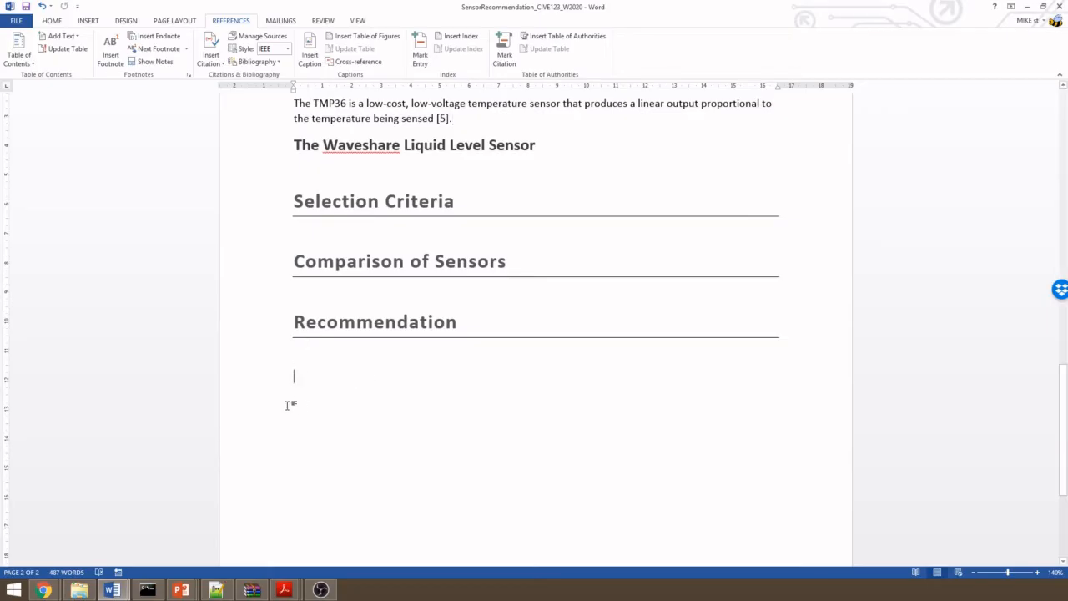
{"action": "scroll", "coordinate": [302, 407], "scroll_direction": "down", "scroll_amount": 1}
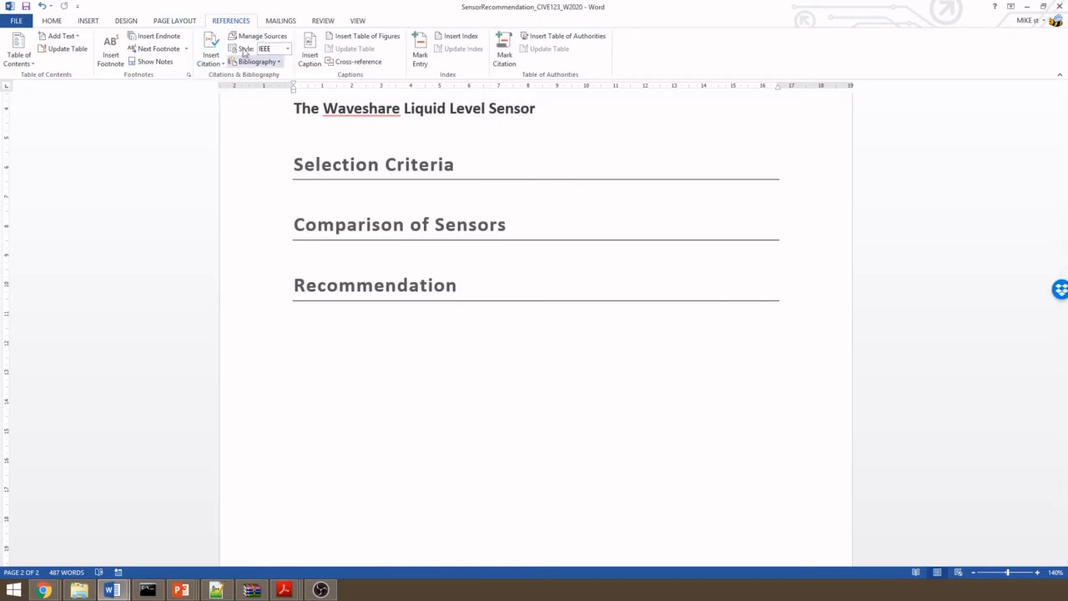
{"action": "left_click", "coordinate": [51, 20]}
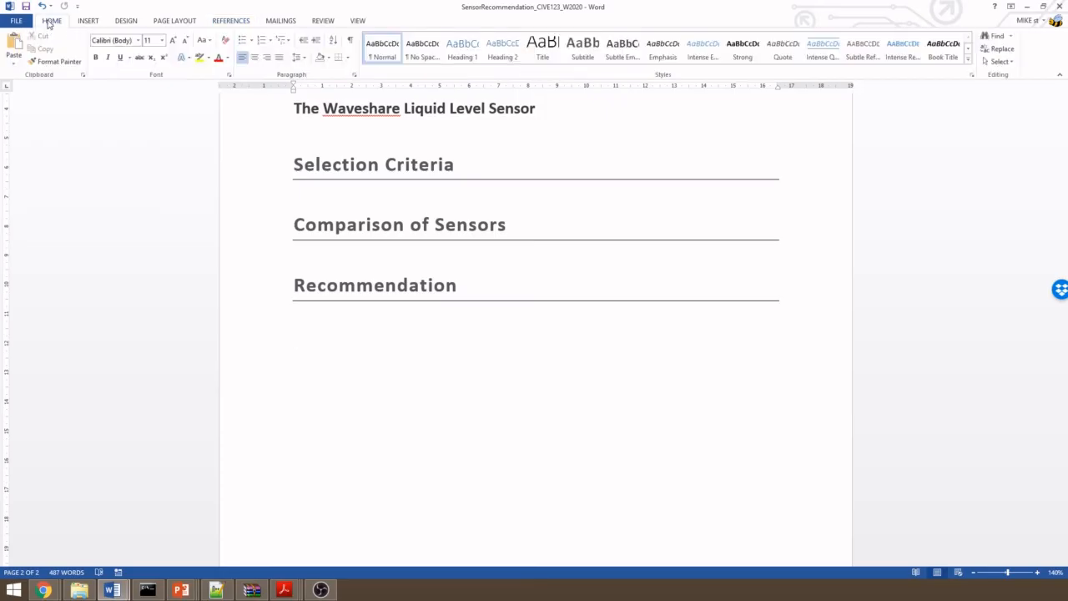
{"action": "left_click", "coordinate": [227, 23]}
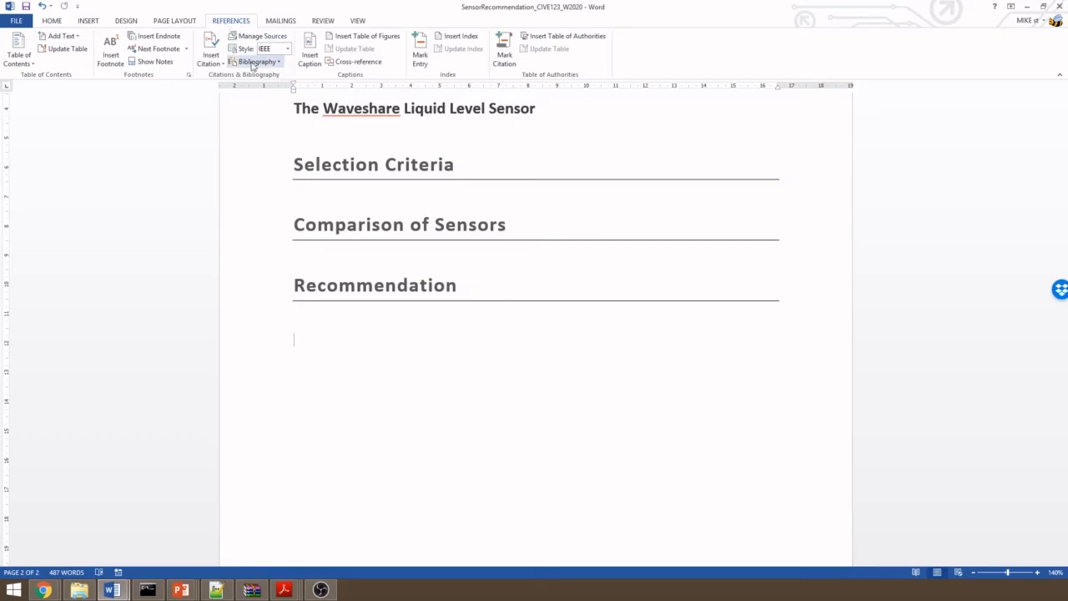
{"action": "left_click", "coordinate": [279, 64]}
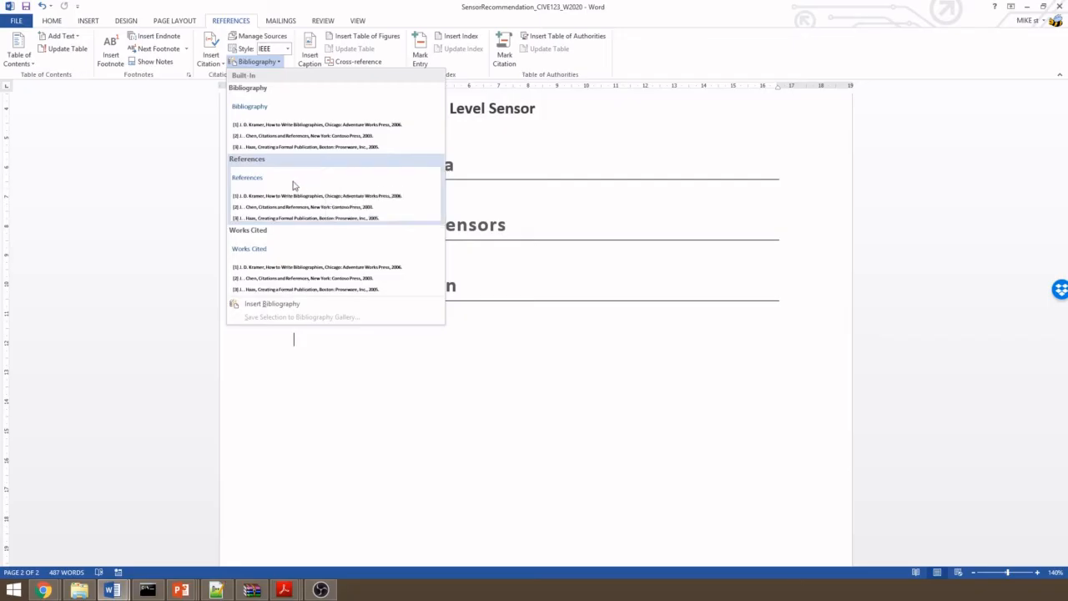
{"action": "left_click", "coordinate": [420, 194]}
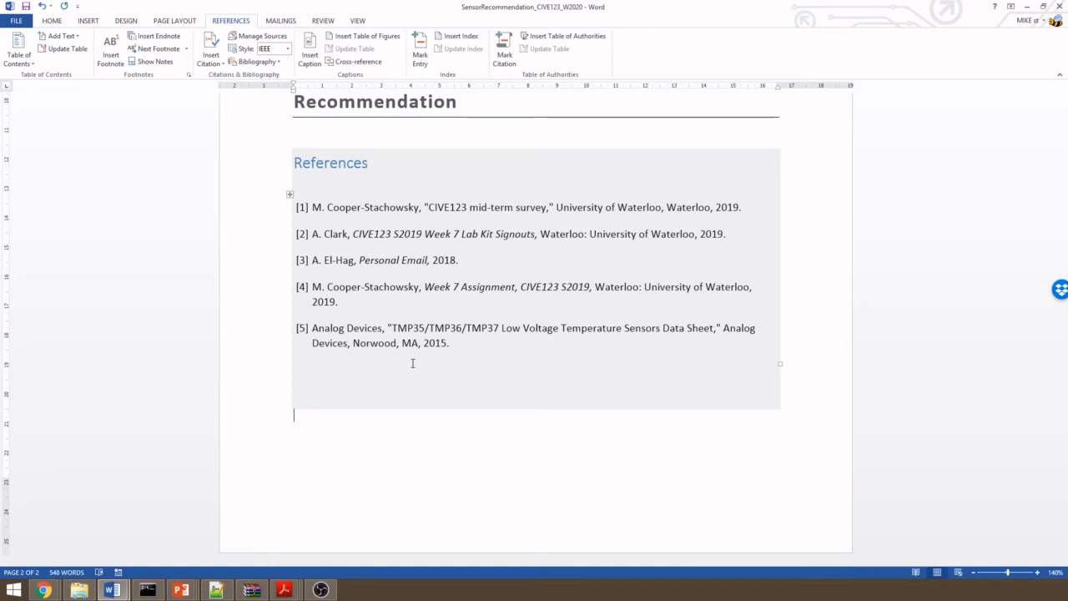
- Change the font color of the bibliography's References heading to grey
{"action": "left_click", "coordinate": [340, 164]}
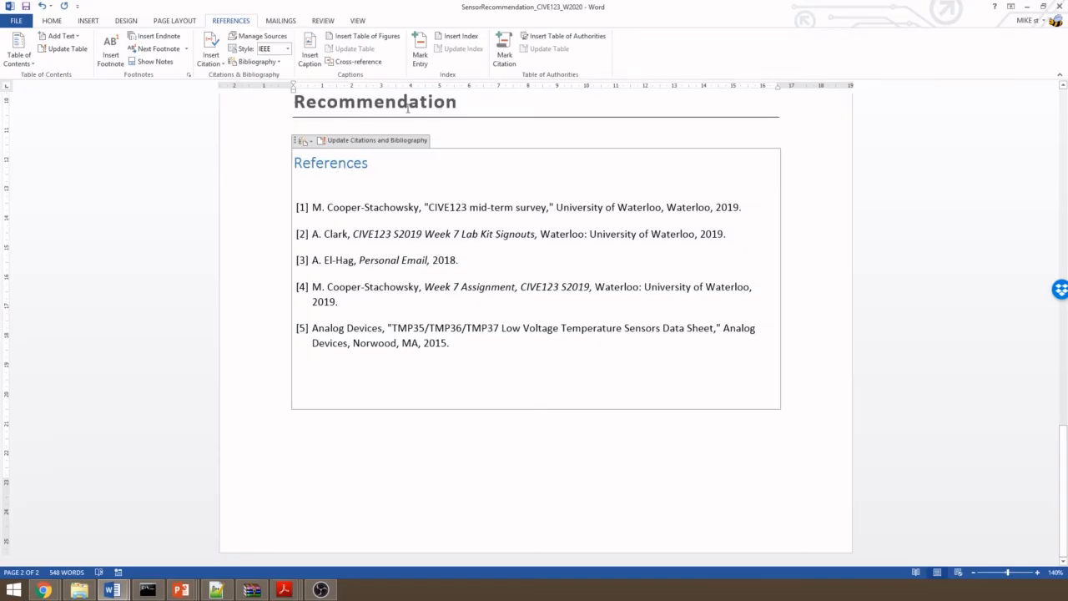
{"action": "scroll", "coordinate": [408, 108], "scroll_direction": "up", "scroll_amount": 3}
{"action": "scroll", "coordinate": [389, 184], "scroll_direction": "up", "scroll_amount": 1}
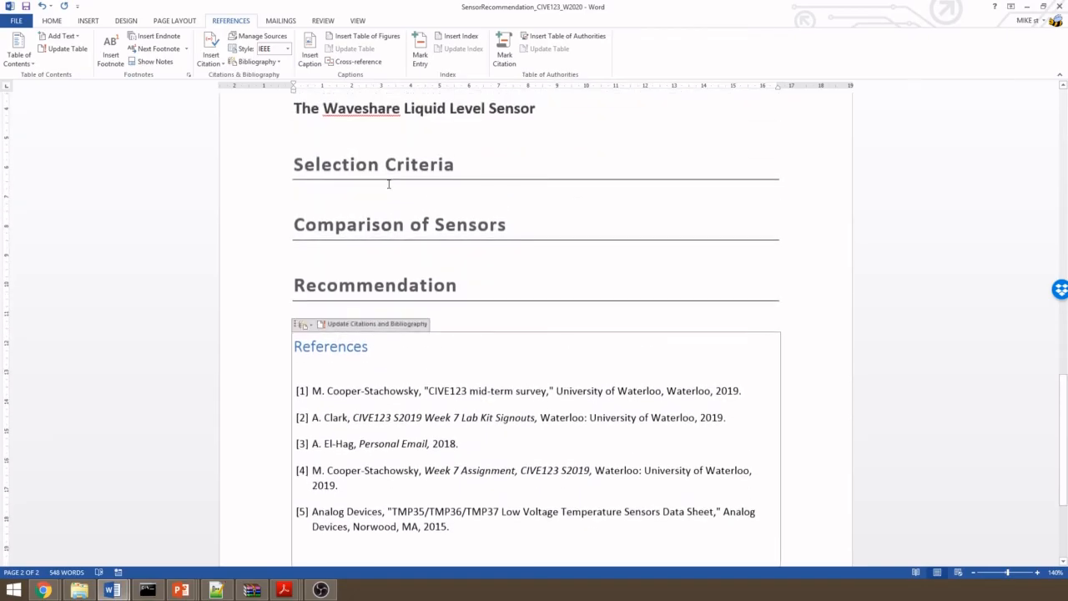
{"action": "left_click_drag", "start_coordinate": [369, 349], "coordinate": [293, 349]}
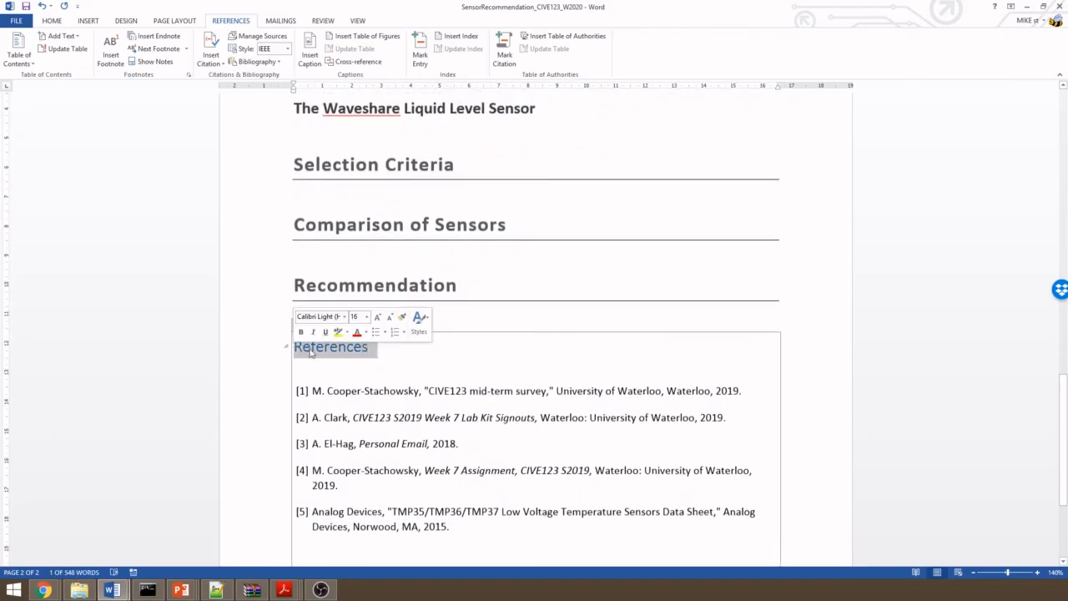
{"action": "left_click", "coordinate": [366, 332]}
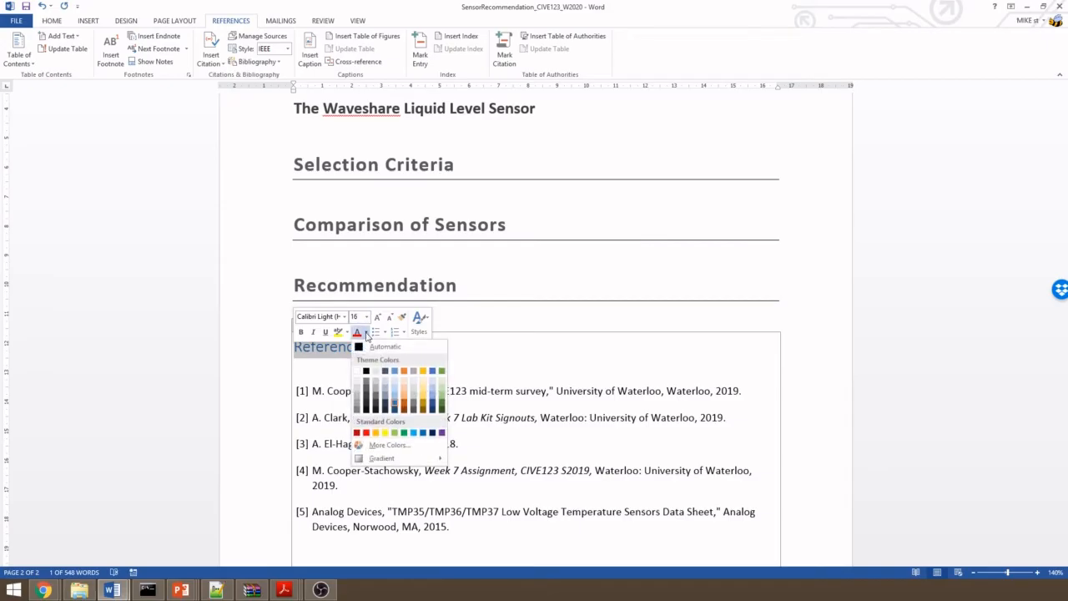
{"action": "left_click", "coordinate": [365, 394]}
{"action": "left_click", "coordinate": [372, 371]}
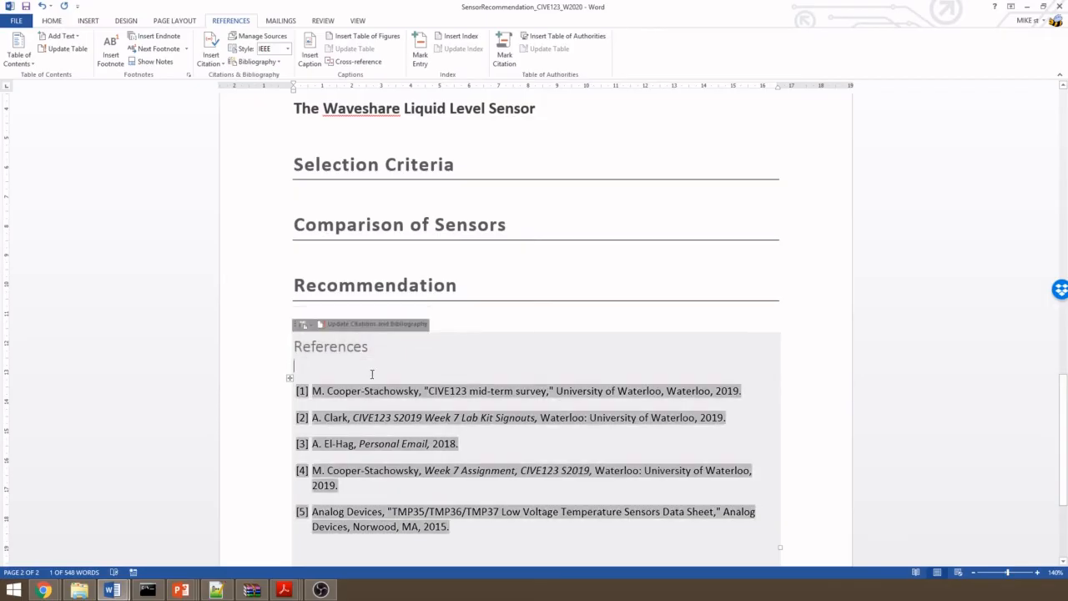
{"action": "left_click", "coordinate": [370, 349]}
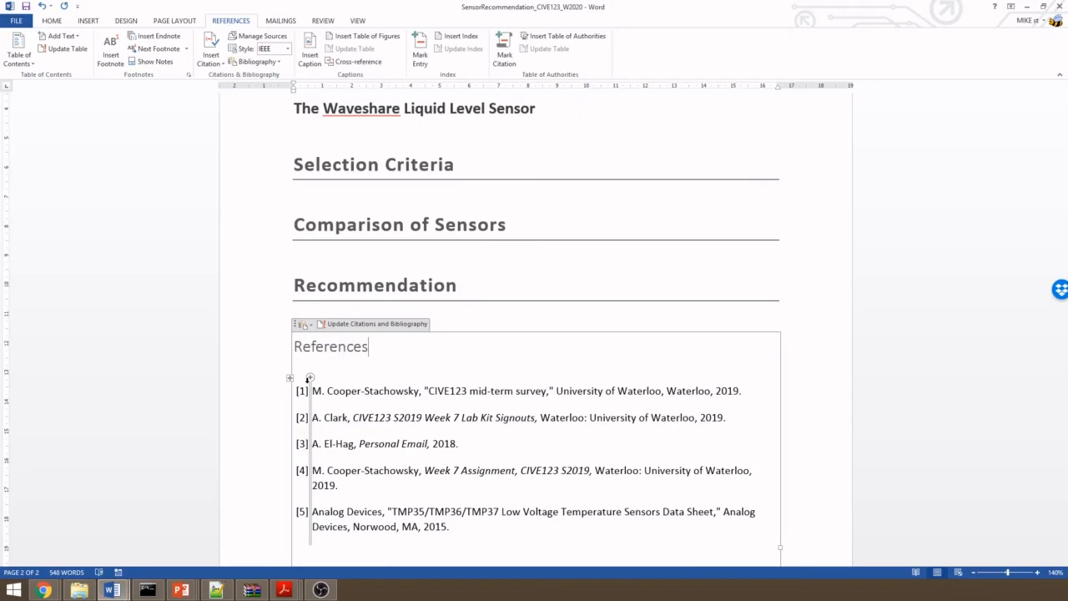
{"action": "left_click", "coordinate": [51, 21]}
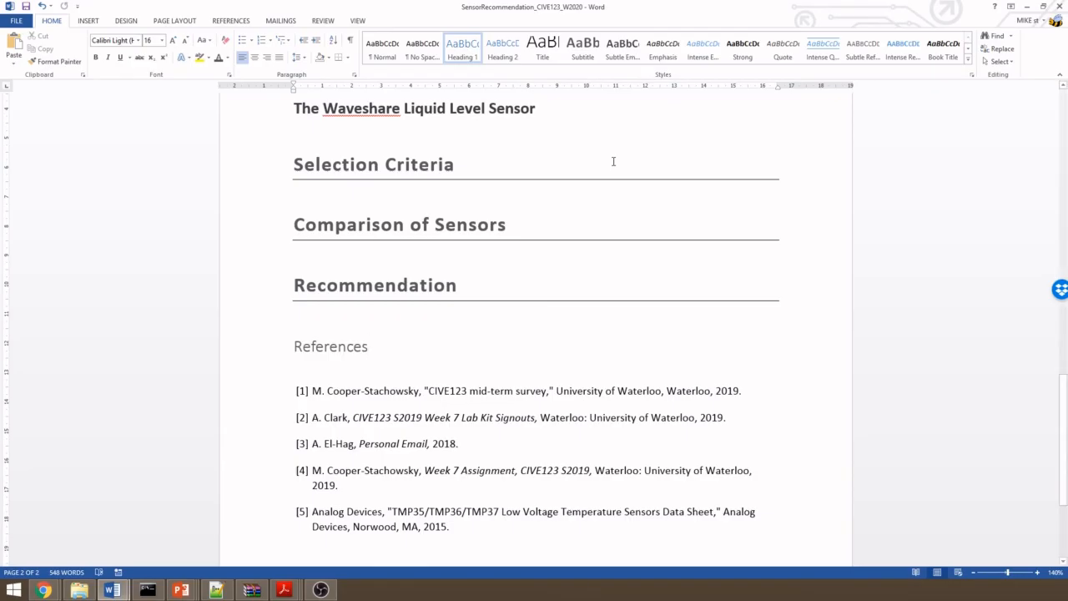
{"action": "scroll", "coordinate": [489, 476], "scroll_direction": "down", "scroll_amount": 1}
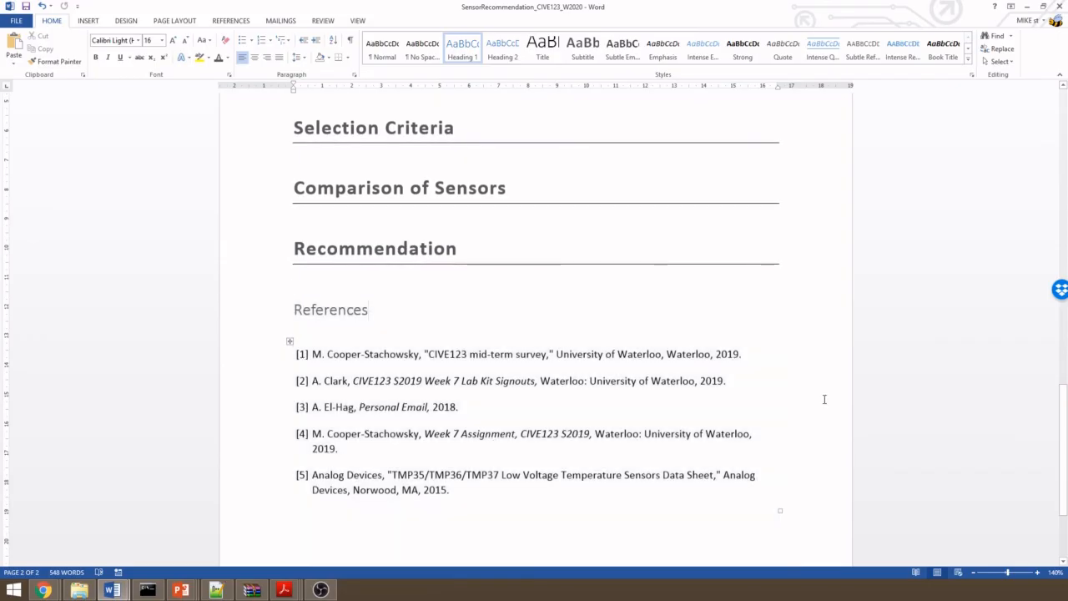
- Start a new Report source for a citation at the end of the TMP36 paragraph and enter the author's full name
{"action": "scroll", "coordinate": [826, 399], "scroll_direction": "up", "scroll_amount": 2}
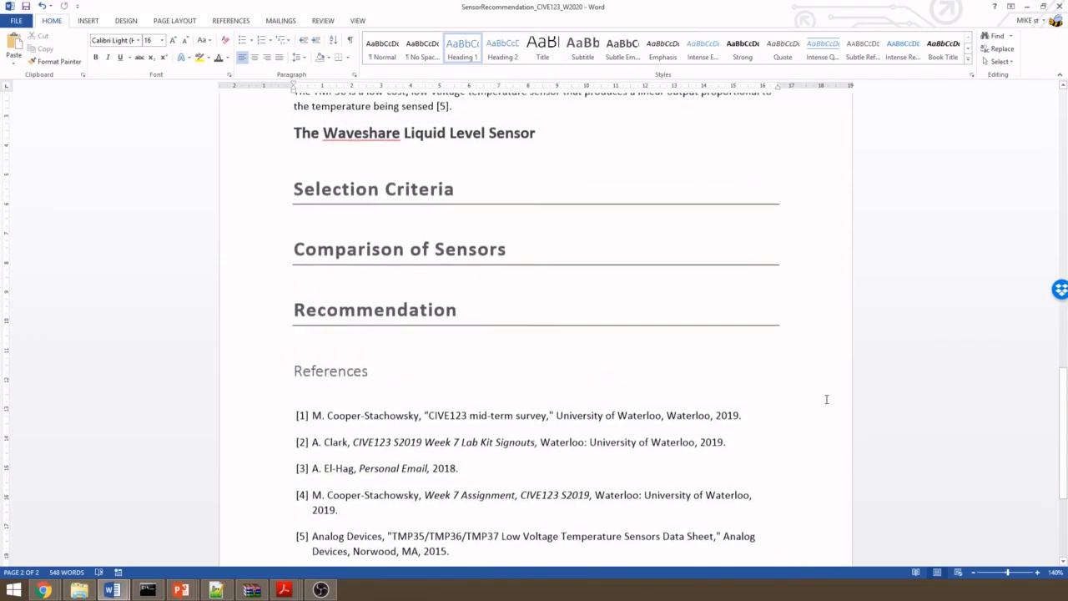
{"action": "left_click", "coordinate": [455, 119]}
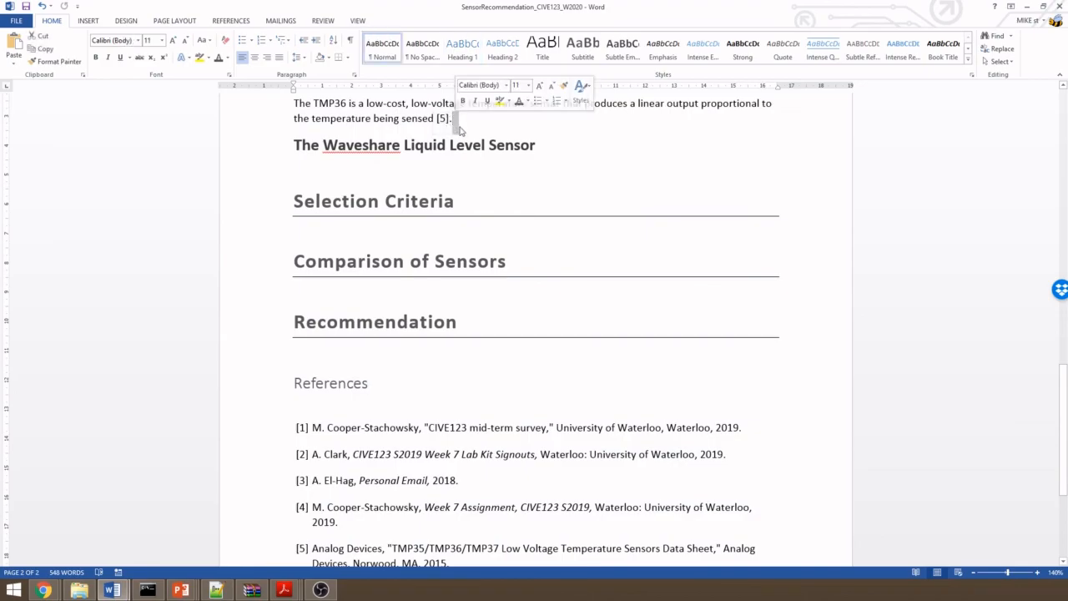
{"action": "left_click", "coordinate": [226, 20]}
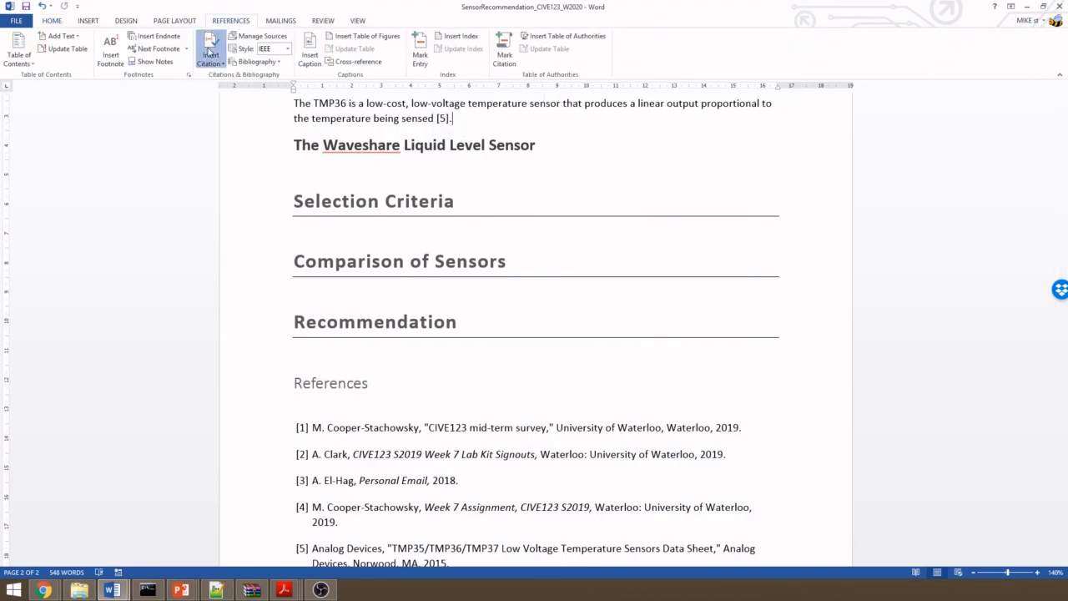
{"action": "left_click", "coordinate": [211, 57]}
{"action": "left_click", "coordinate": [246, 217]}
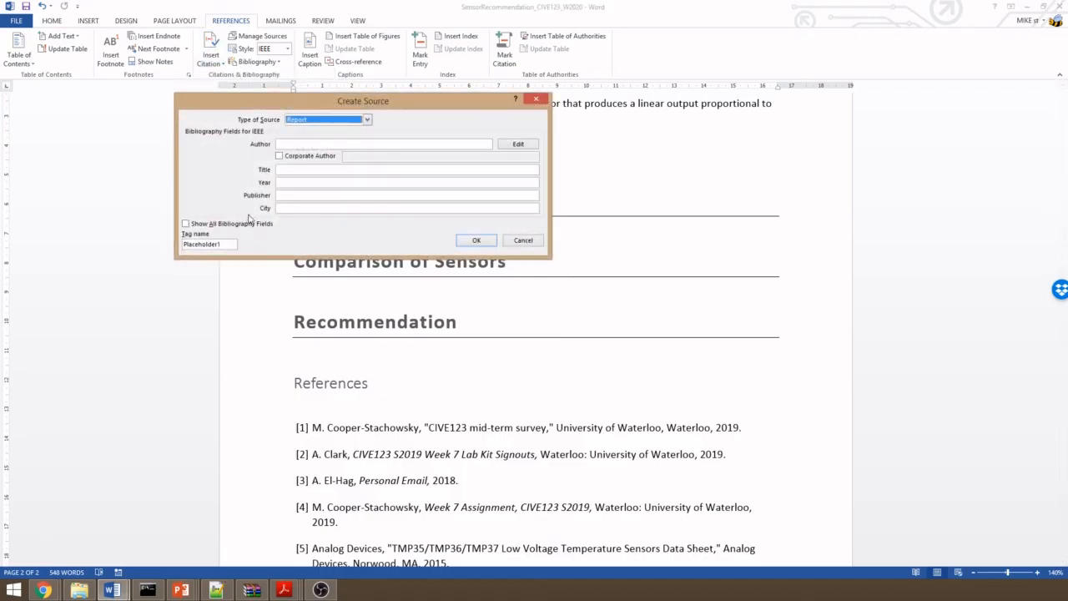
{"action": "left_click", "coordinate": [310, 120]}
{"action": "left_click", "coordinate": [310, 120]}
{"action": "left_click", "coordinate": [308, 145]}
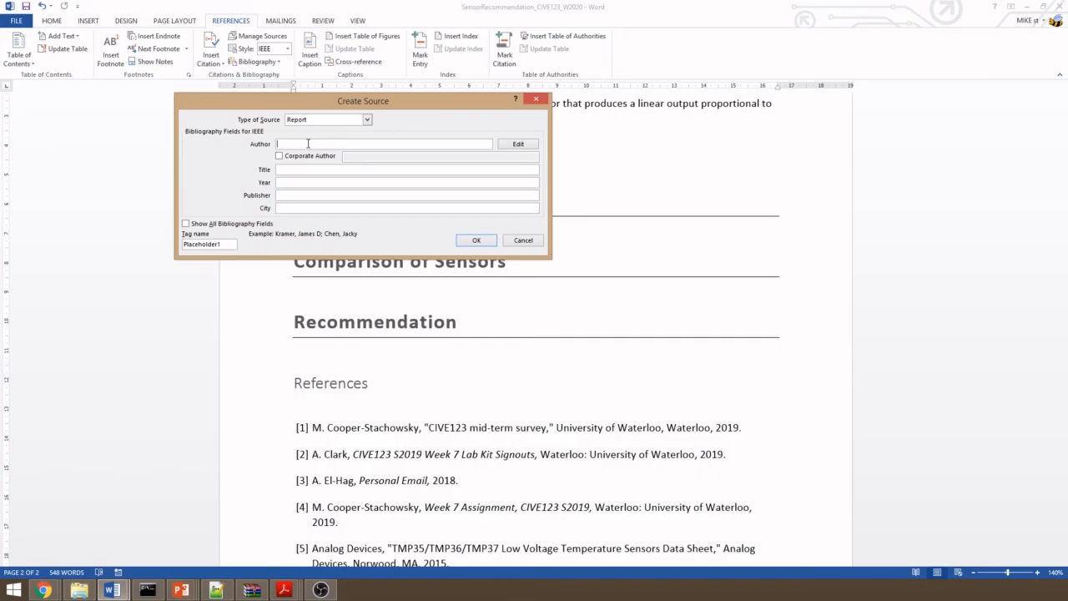
{"action": "type", "text": "Michael Cooper-Stachowsky"}
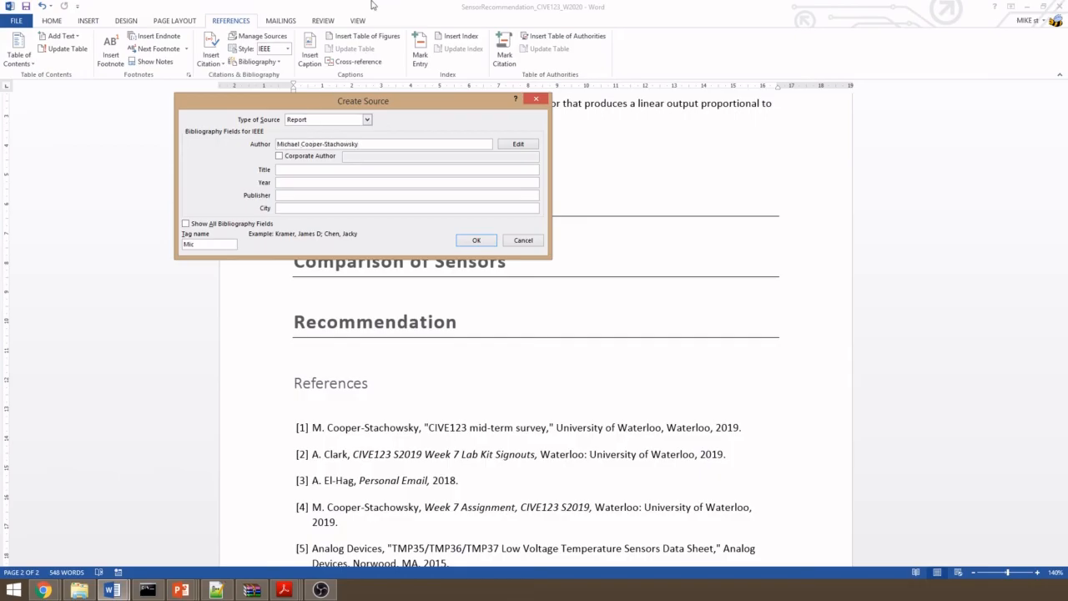
- Complete the source with title Report, year 2020, the publisher's name and city Toronto, and insert its citation
{"action": "key", "text": "Tab"}
{"action": "key", "text": "Tab"}
{"action": "key", "text": "Tab"}
{"action": "type", "text": "Rep"}
{"action": "key", "text": "Tab"}
{"action": "type", "text": "2020"}
{"action": "key", "text": "Tab"}
{"action": "type", "text": "Mike"}
{"action": "key", "text": "Tab"}
{"action": "type", "text": "Tor"}
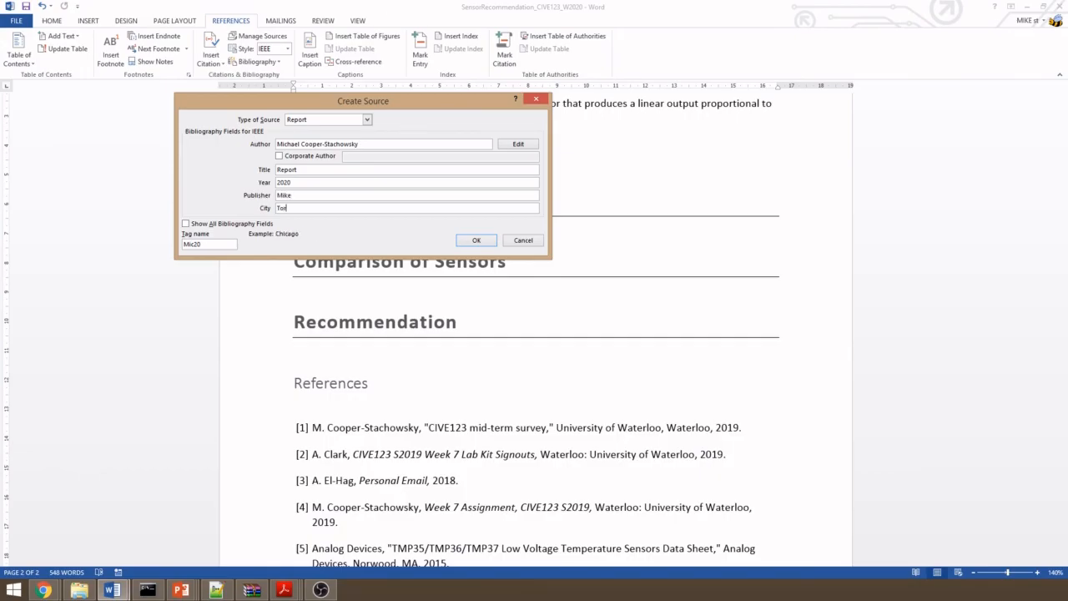
{"action": "type", "text": "onto"}
{"action": "left_click", "coordinate": [475, 240]}
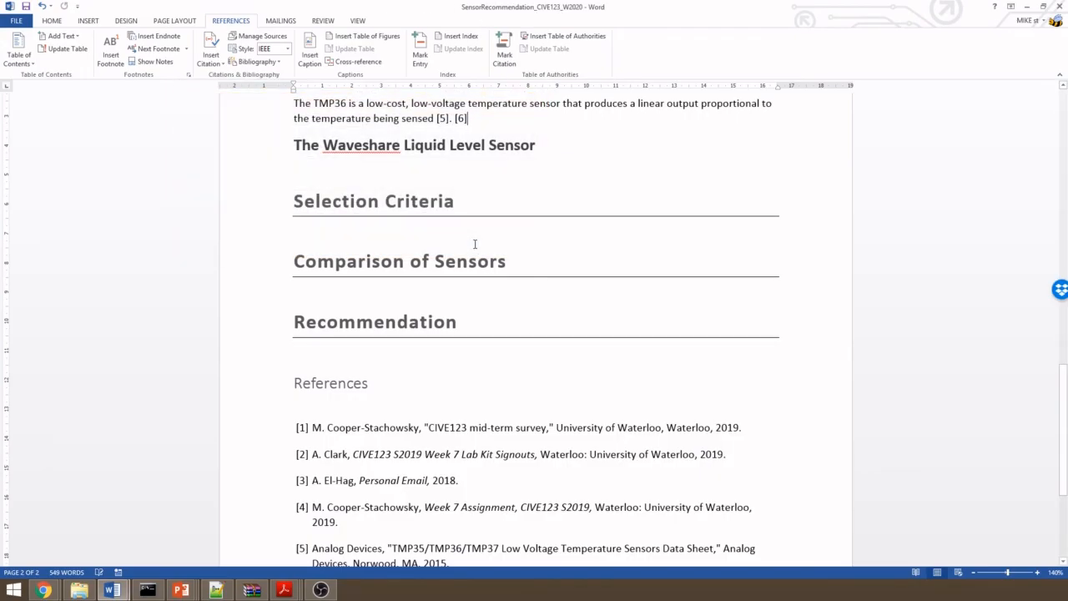
- Update the citations and bibliography in the References section to include the newly cited source
{"action": "left_click", "coordinate": [473, 123]}
{"action": "scroll", "coordinate": [471, 125], "scroll_direction": "down", "scroll_amount": 3}
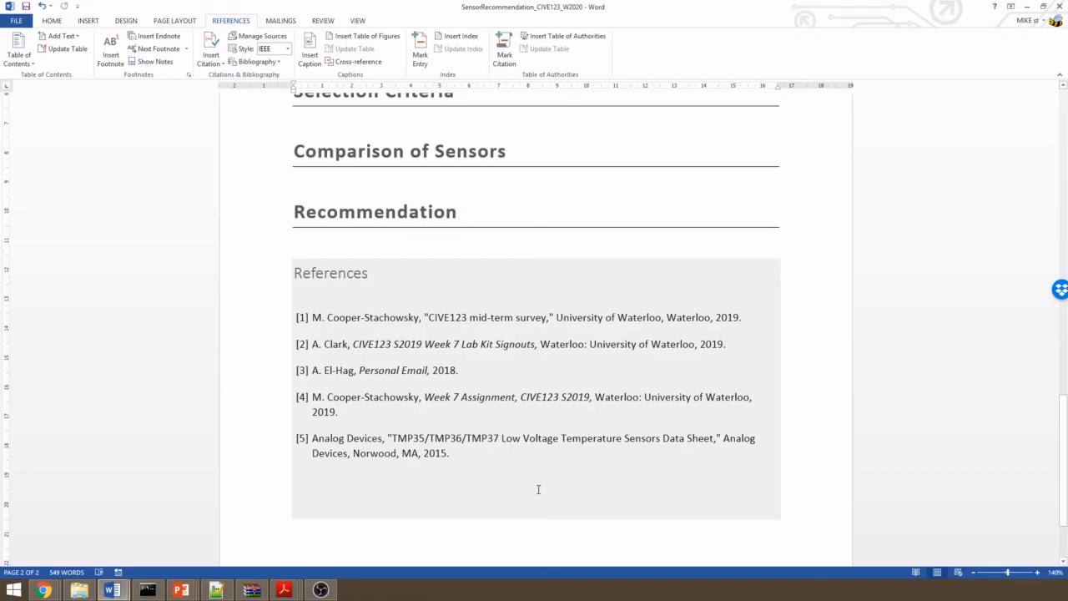
{"action": "left_click", "coordinate": [384, 301]}
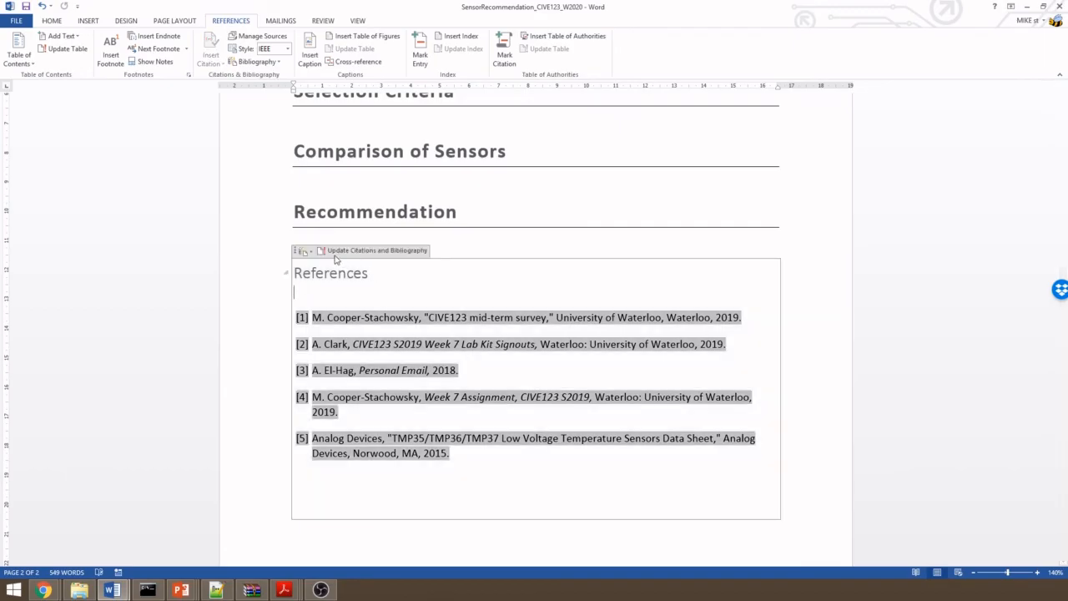
{"action": "left_click", "coordinate": [392, 251]}
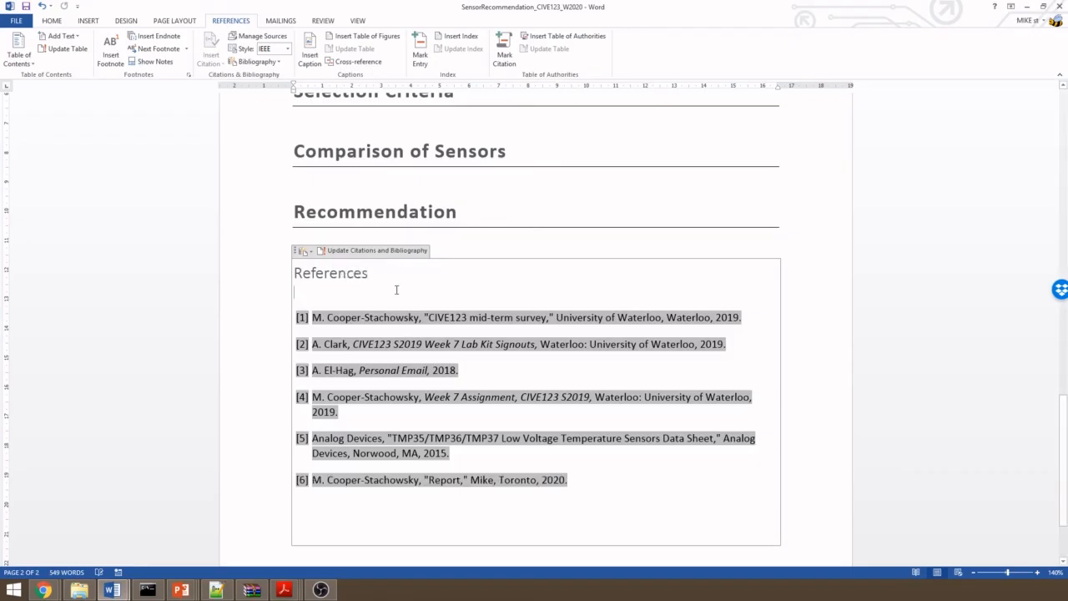